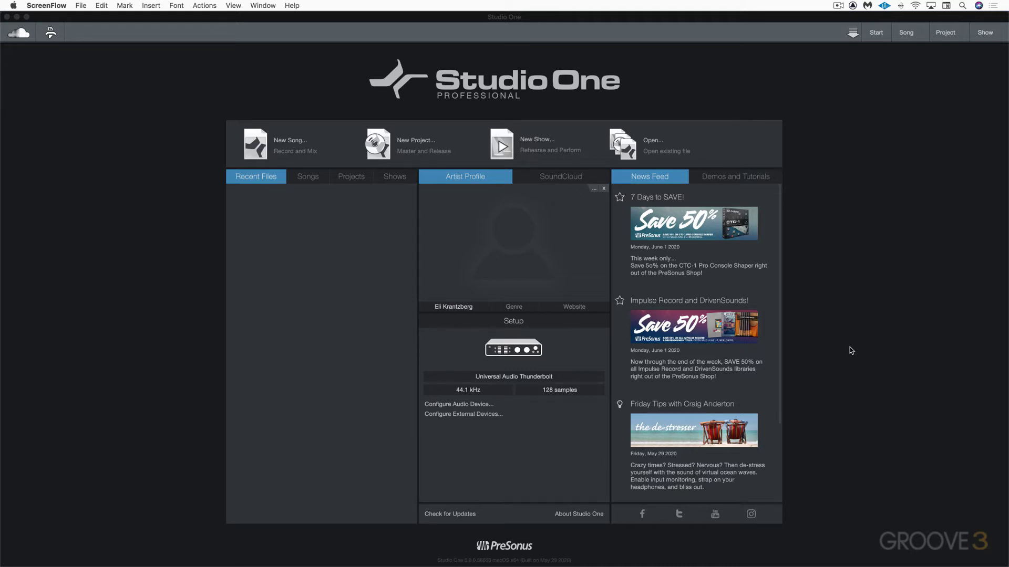
Step: Switch to Studio One, view the audio device setup for the current interface, and close the preferences
click(867, 328)
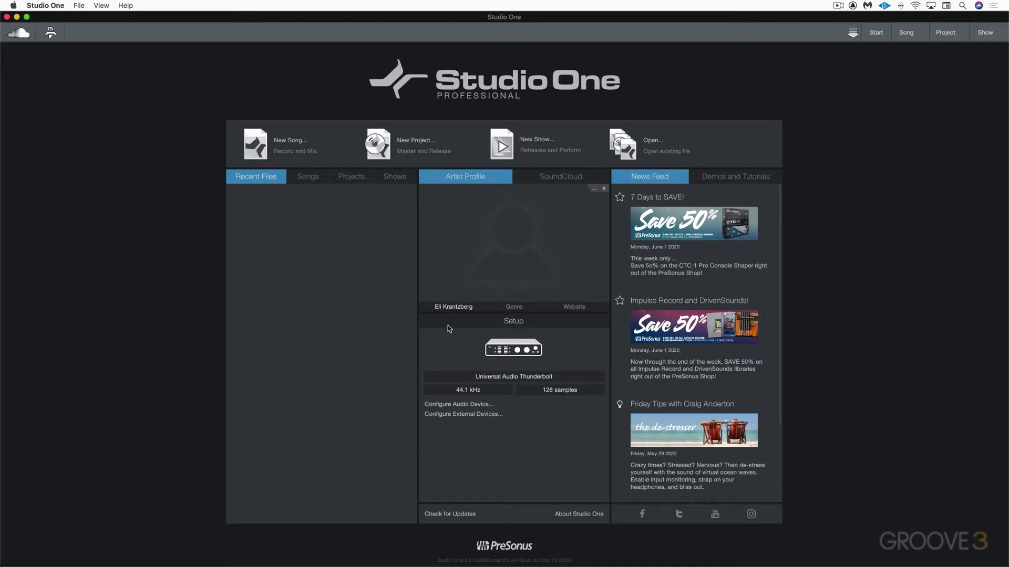
click(510, 378)
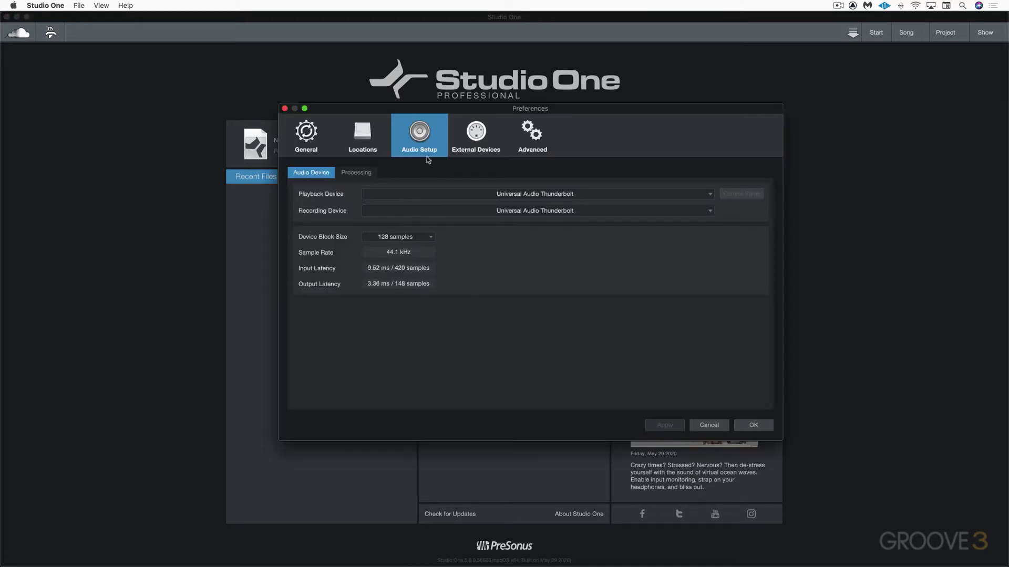
click(285, 108)
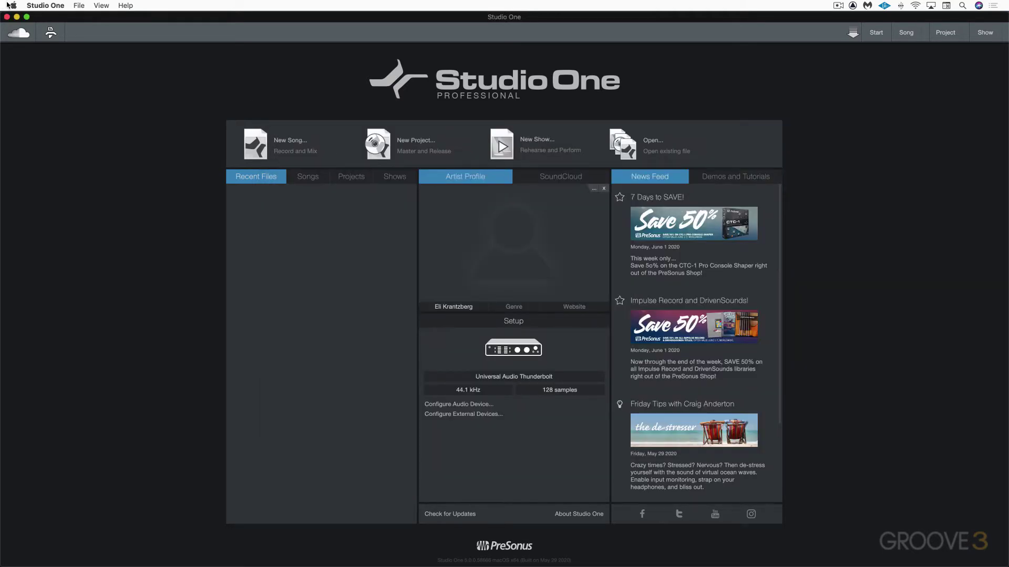
Step: Open the application preferences and review the available playback devices and device block sizes in the audio setup
click(33, 5)
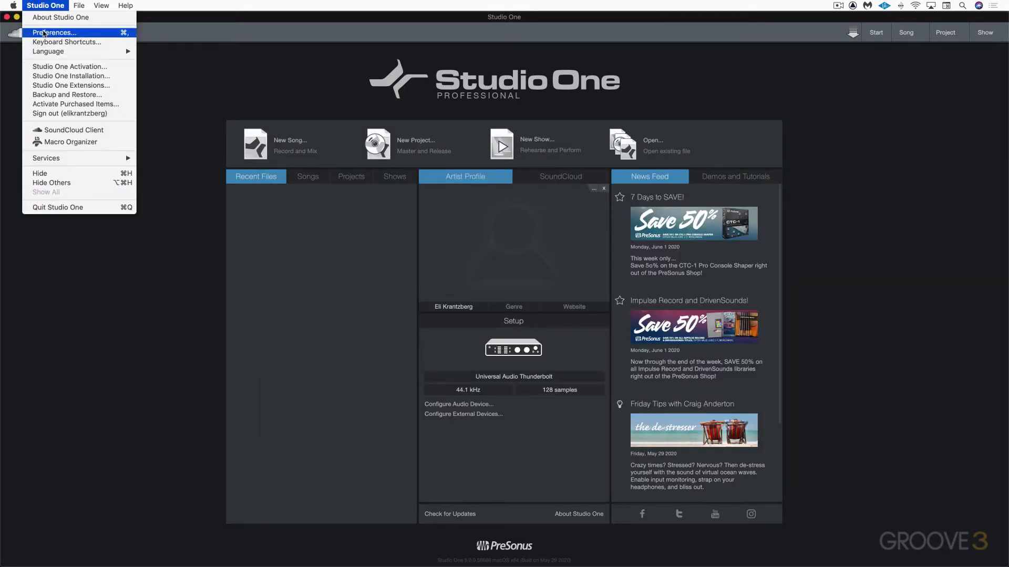
click(46, 32)
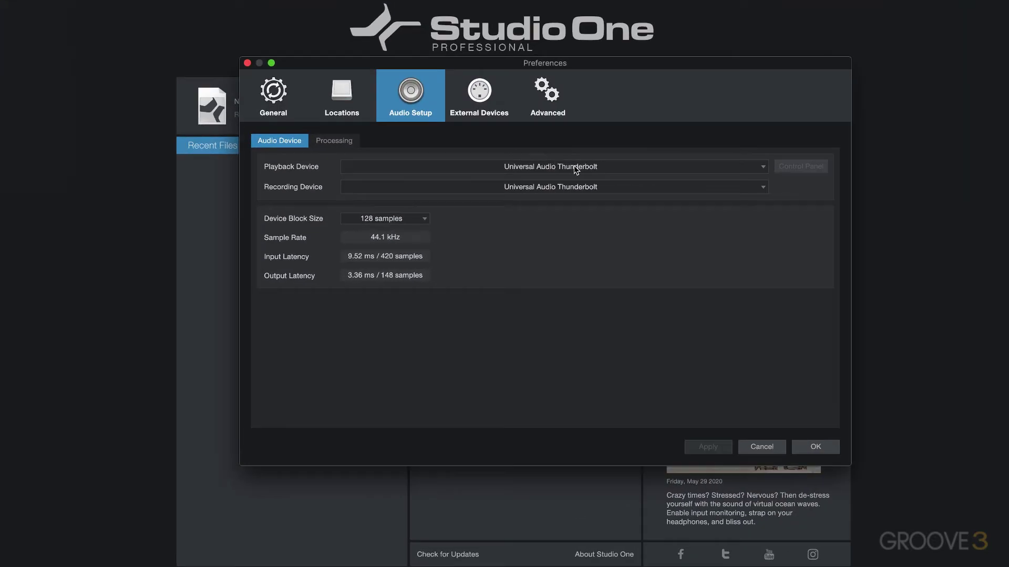
click(574, 165)
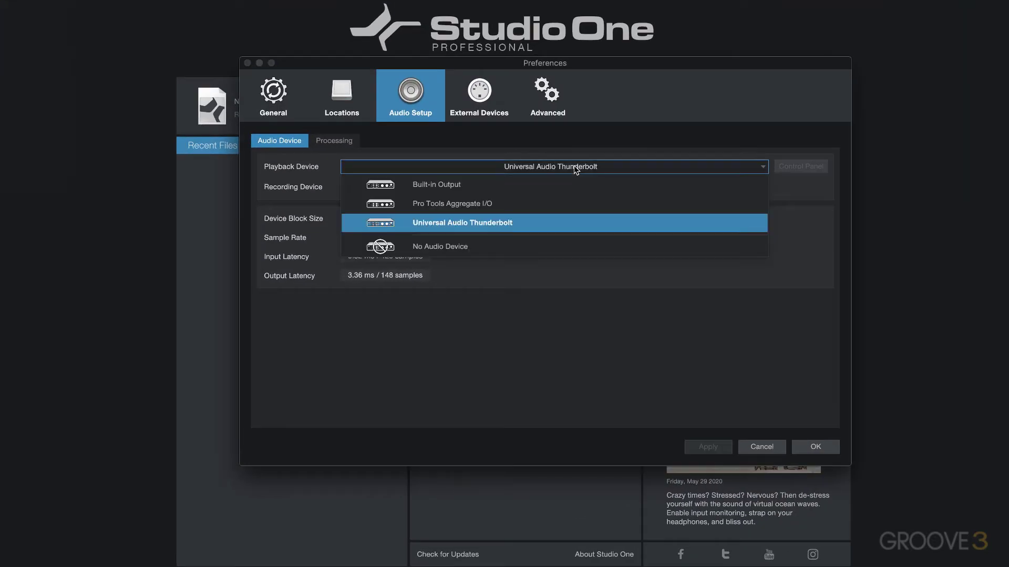
click(527, 146)
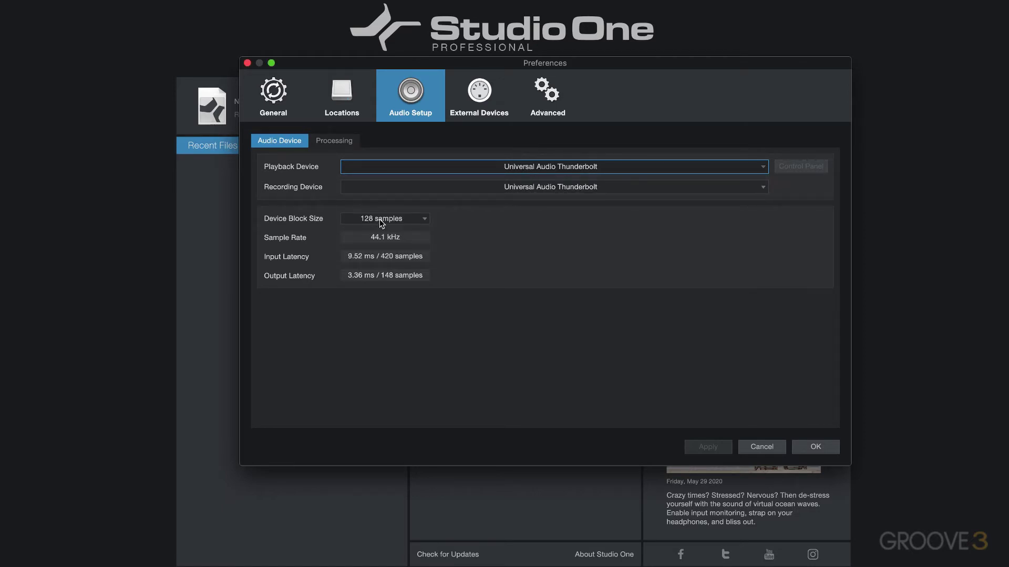
click(418, 220)
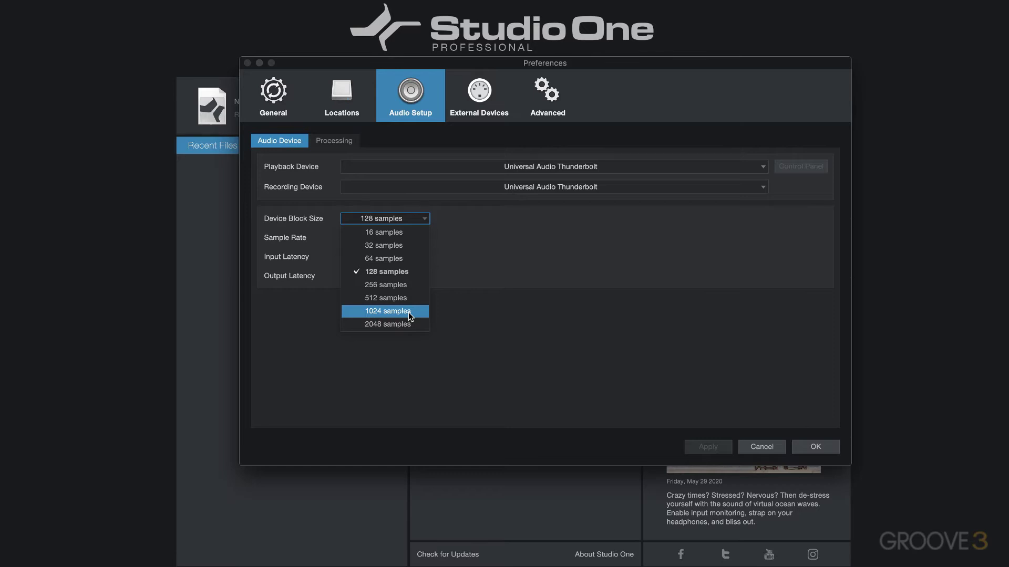
click(491, 240)
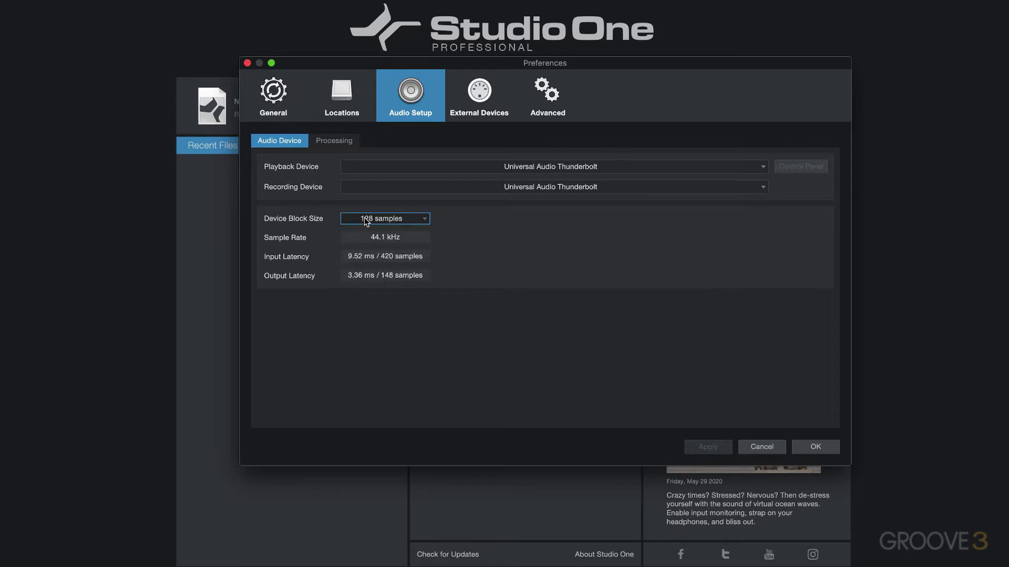
click(400, 240)
Step: Review the dropout protection and process precision options in the audio processing settings, and close the preferences
click(333, 141)
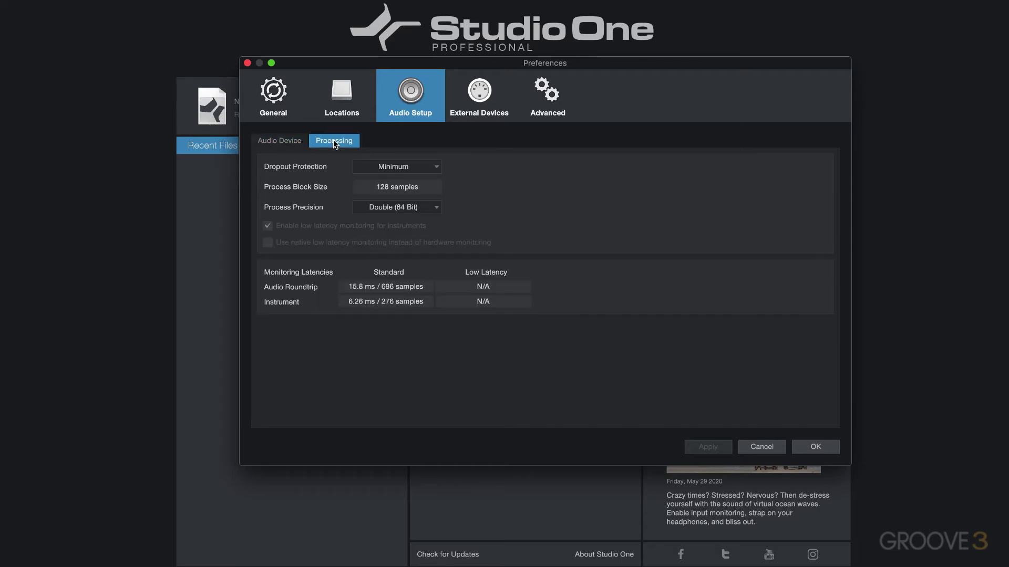
click(436, 168)
click(518, 173)
click(427, 209)
click(529, 213)
click(247, 62)
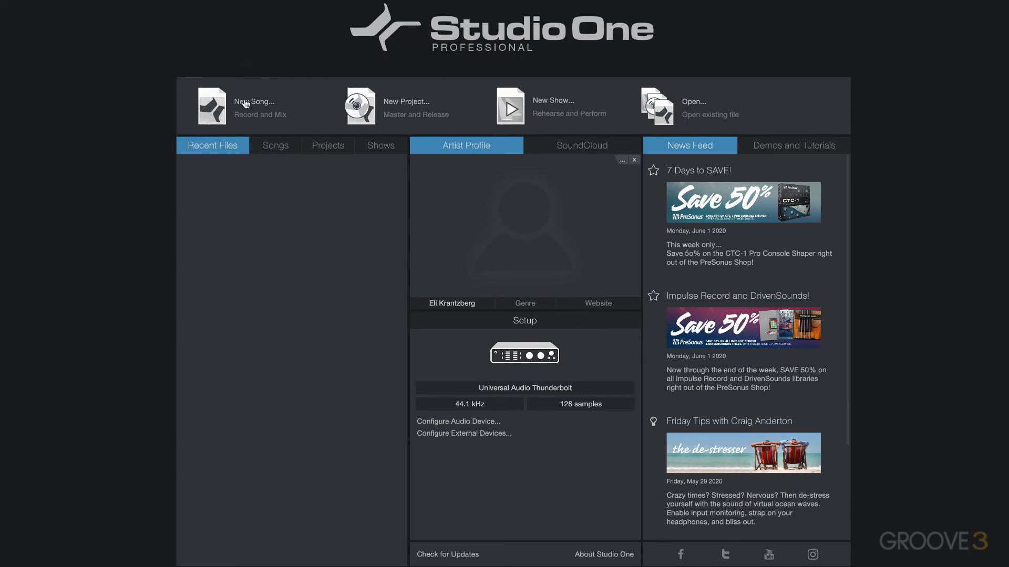
Step: Start a new song and look through the interface and user templates, returning to the style templates
click(217, 107)
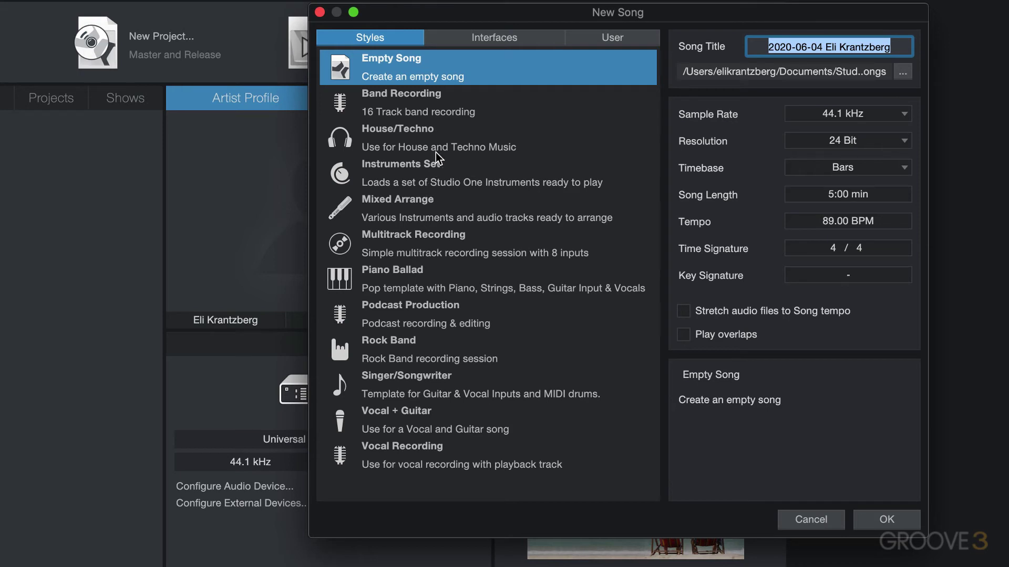
click(502, 40)
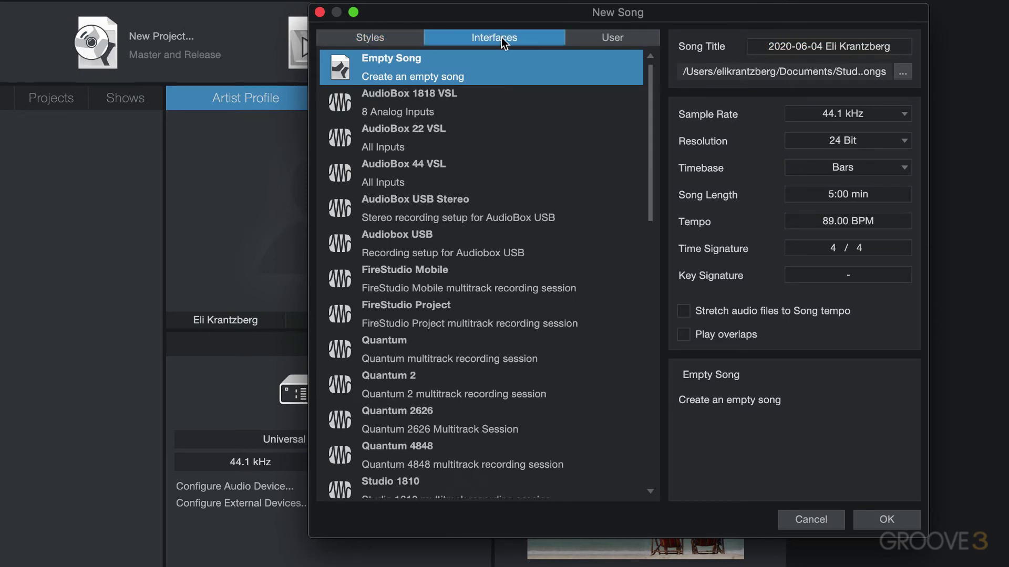
scroll(403, 288, down, 12)
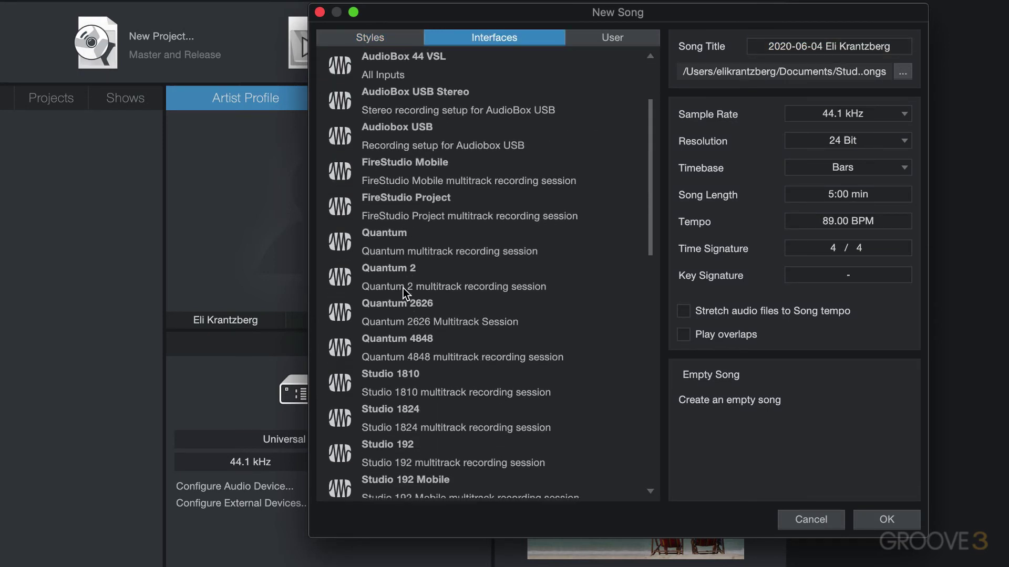
scroll(402, 288, up, 12)
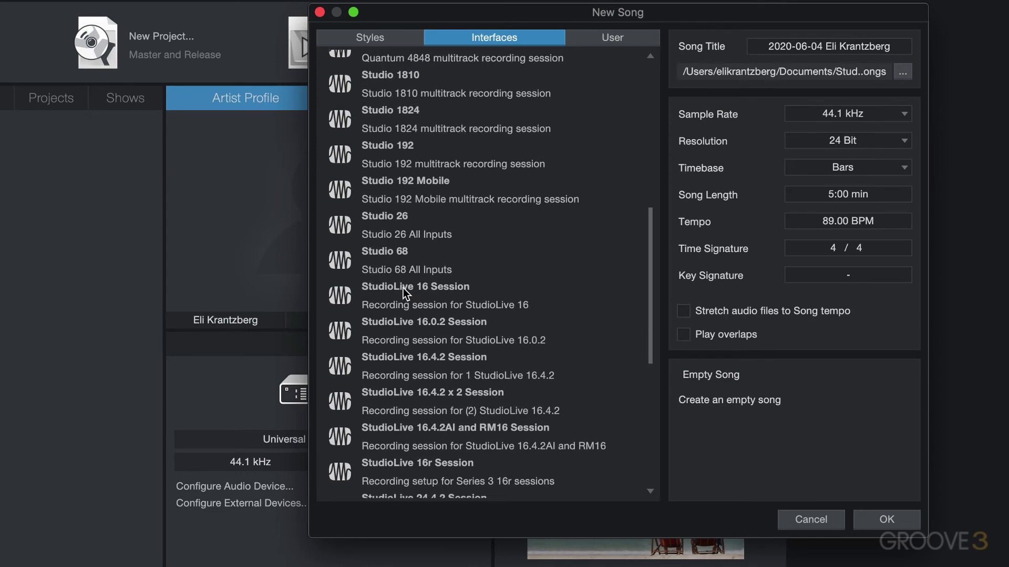
click(627, 37)
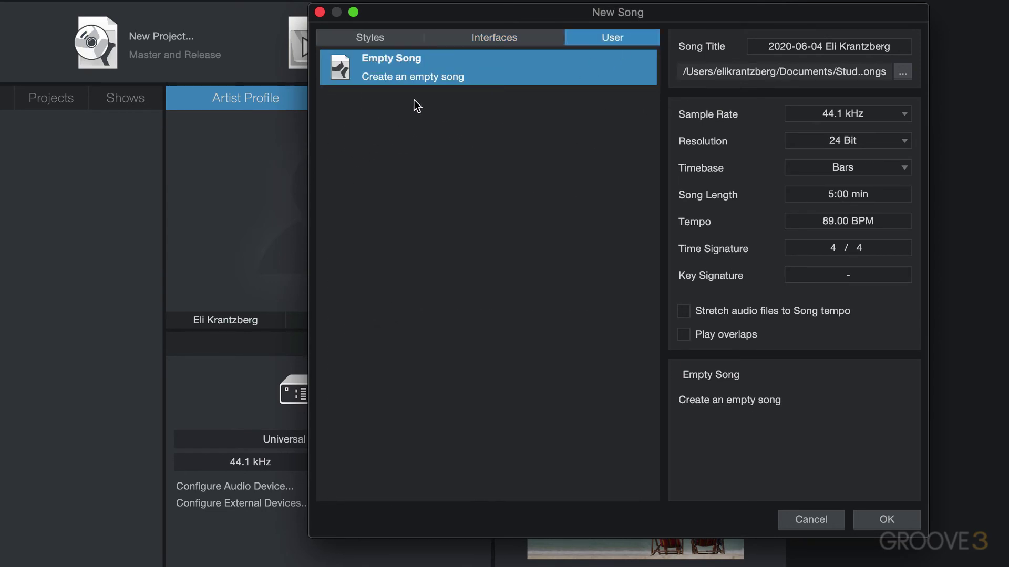
click(386, 38)
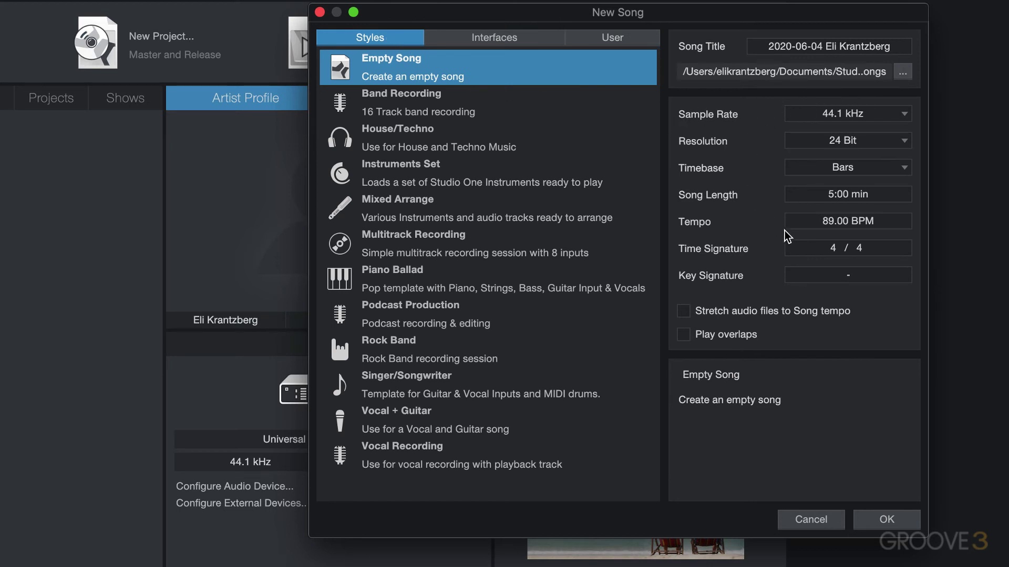
Step: Set the new song's resolution to 64 Bit Float, its timebase to Bars and its title to "Studio One 5 Explained"
click(856, 114)
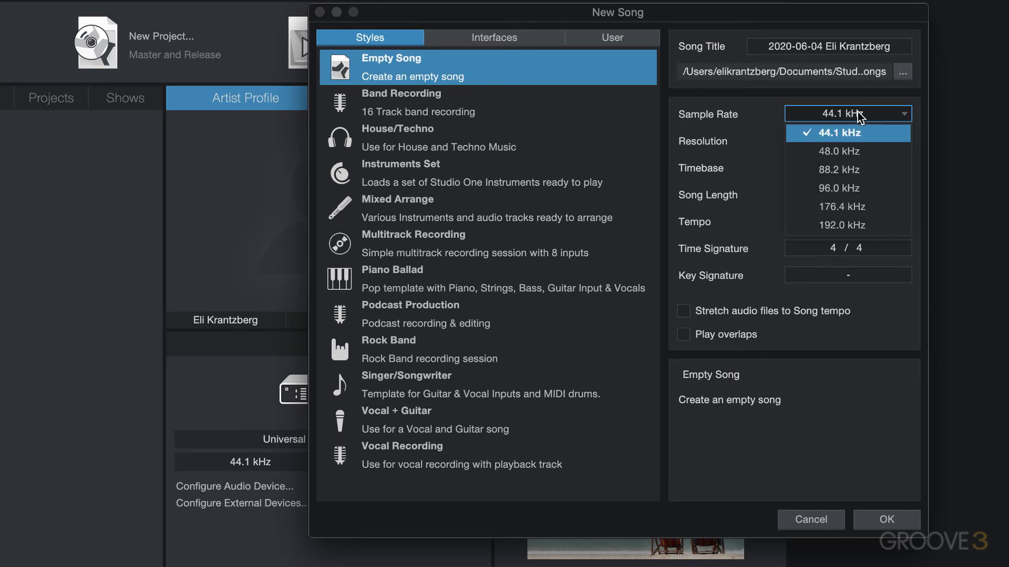
click(771, 102)
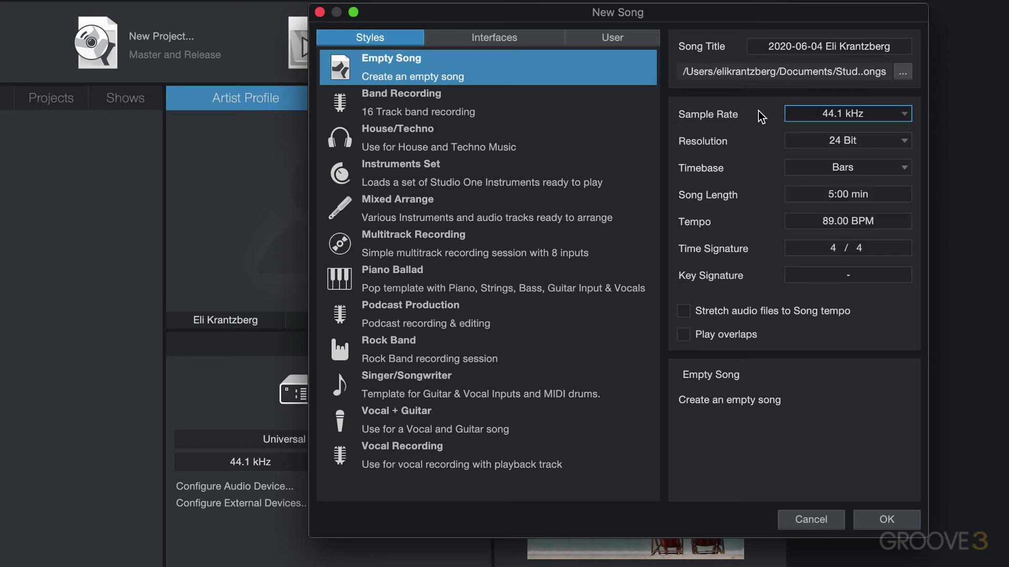
click(882, 139)
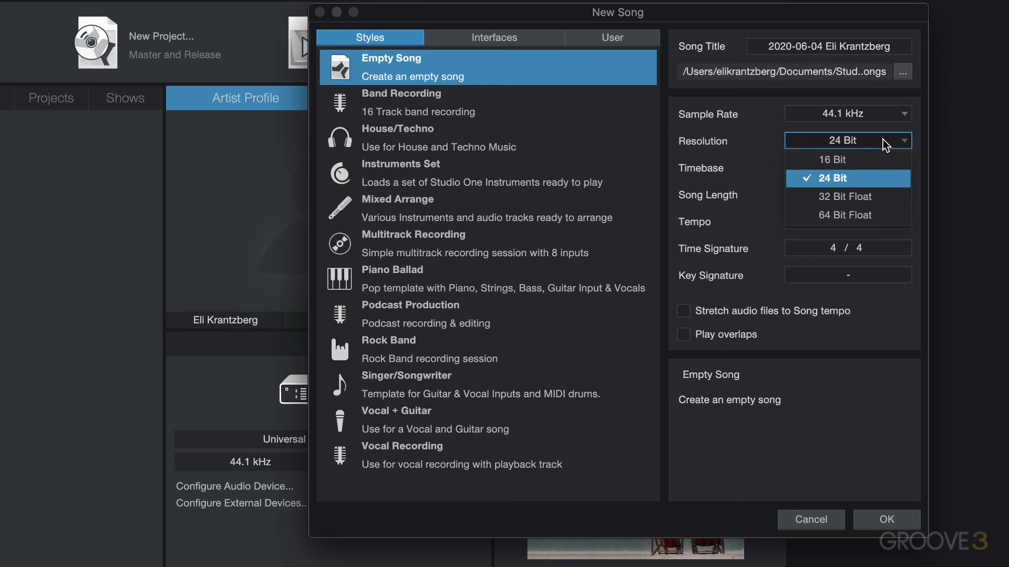
click(874, 220)
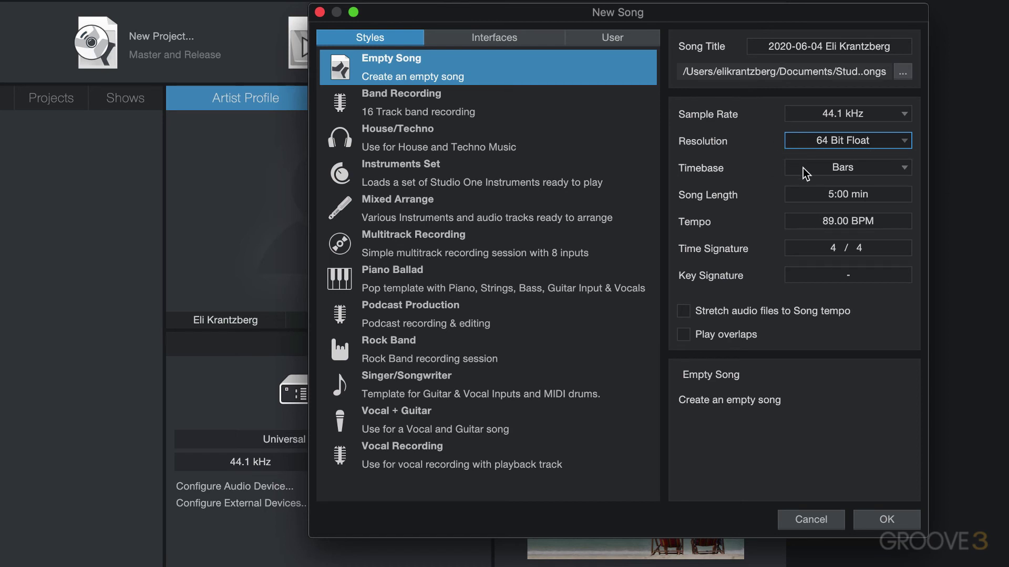
click(850, 169)
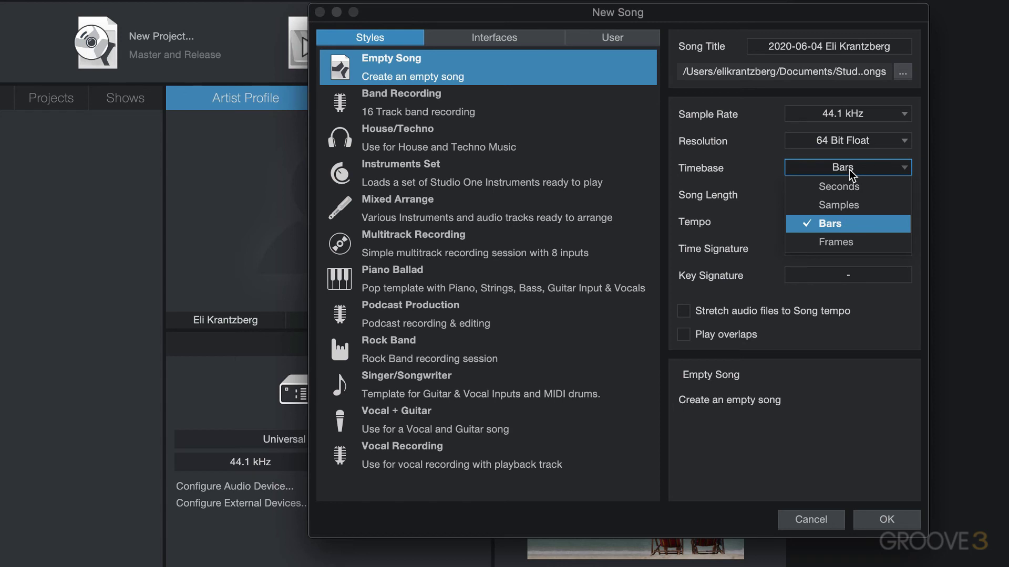
click(834, 224)
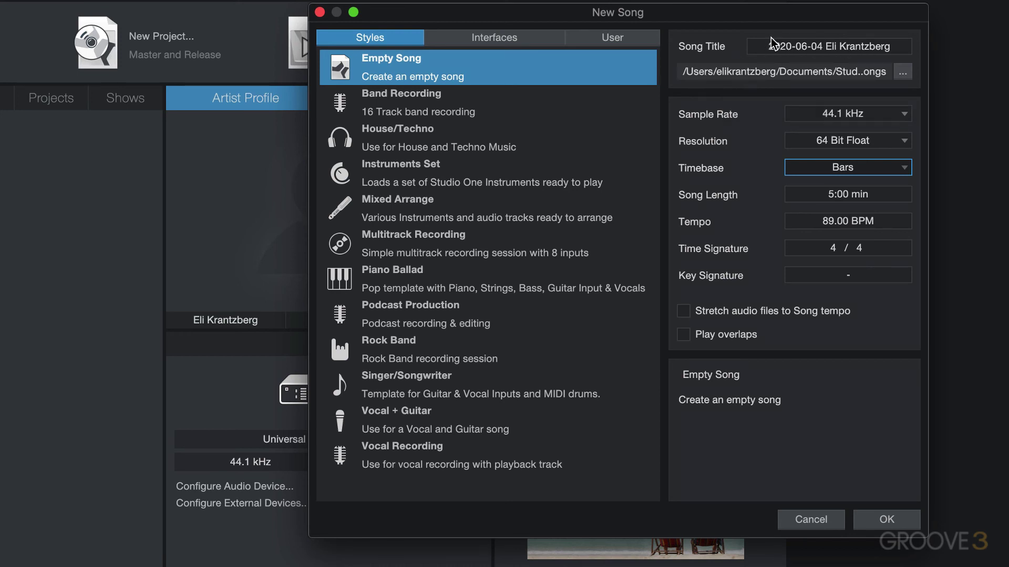
click(839, 46)
text(Studio One 5 Explained)
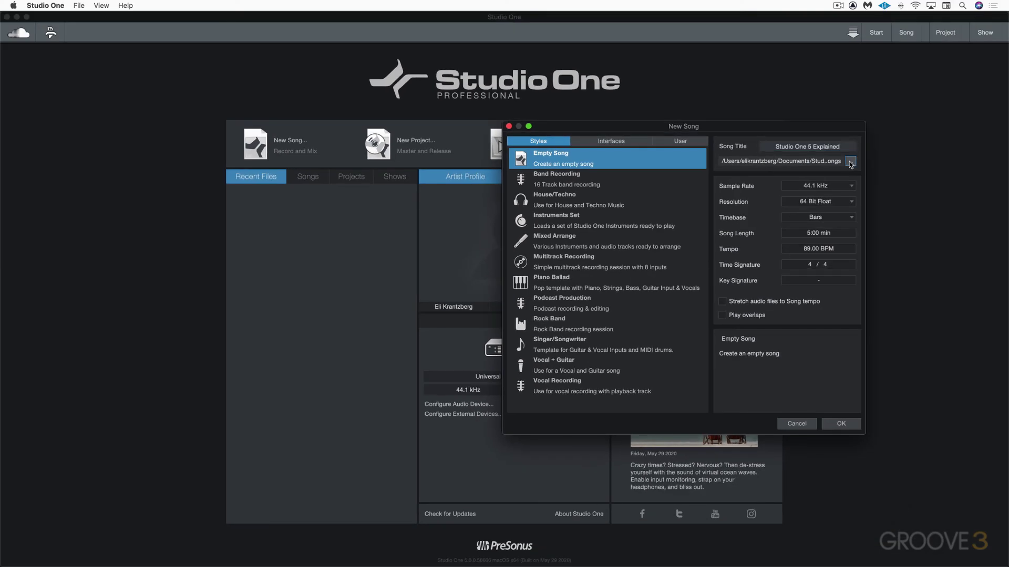
Step: Set the save location to a new folder named Songs inside the SOE folder and create the empty song
click(860, 147)
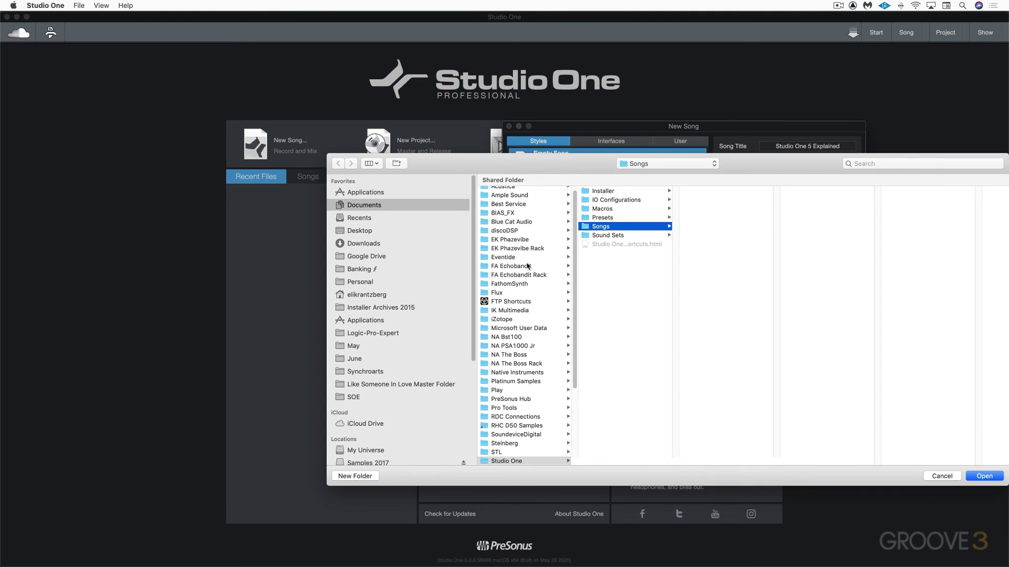
click(353, 397)
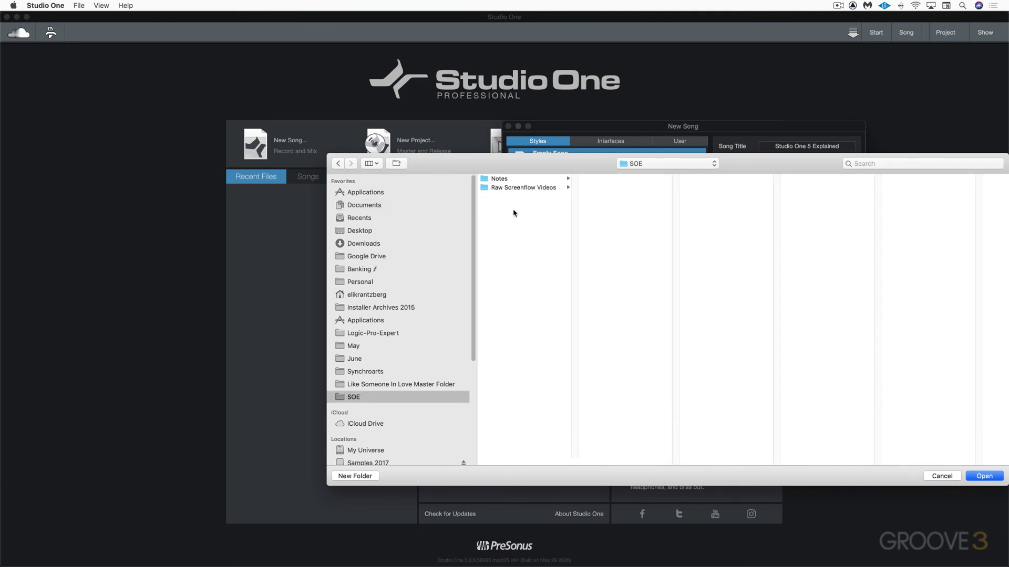
click(357, 476)
text(Songs)
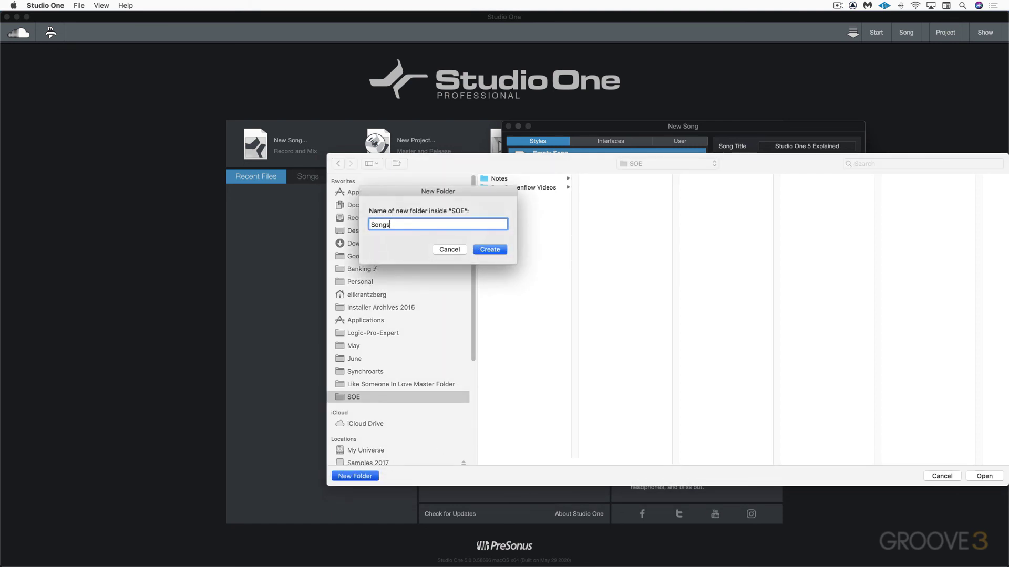
key(Return)
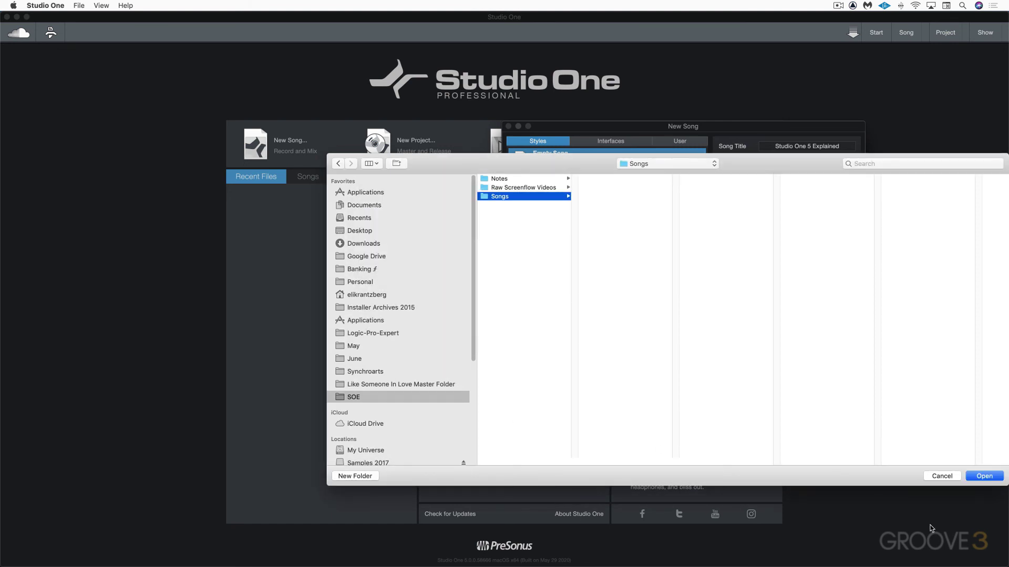
click(983, 476)
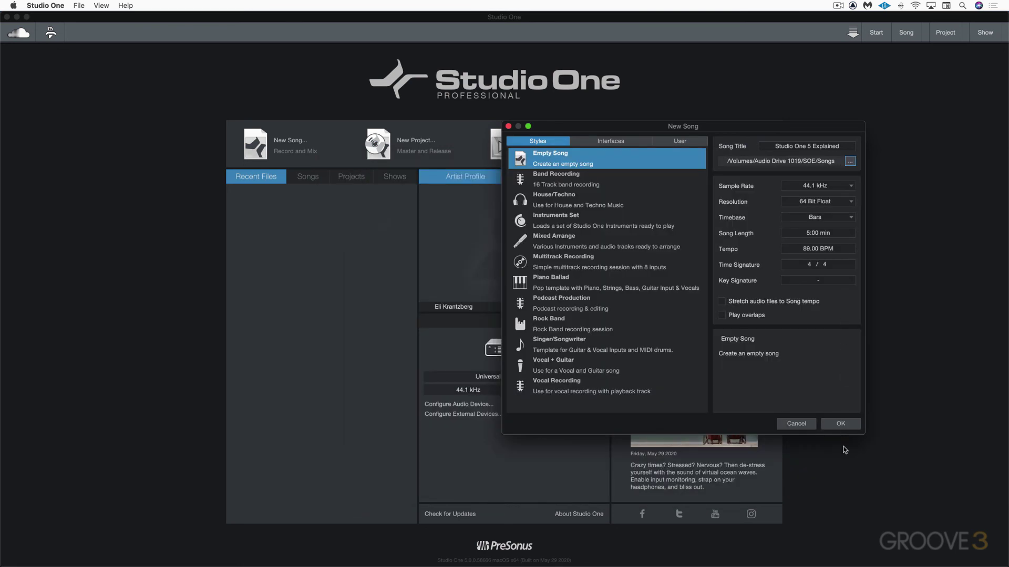
click(843, 424)
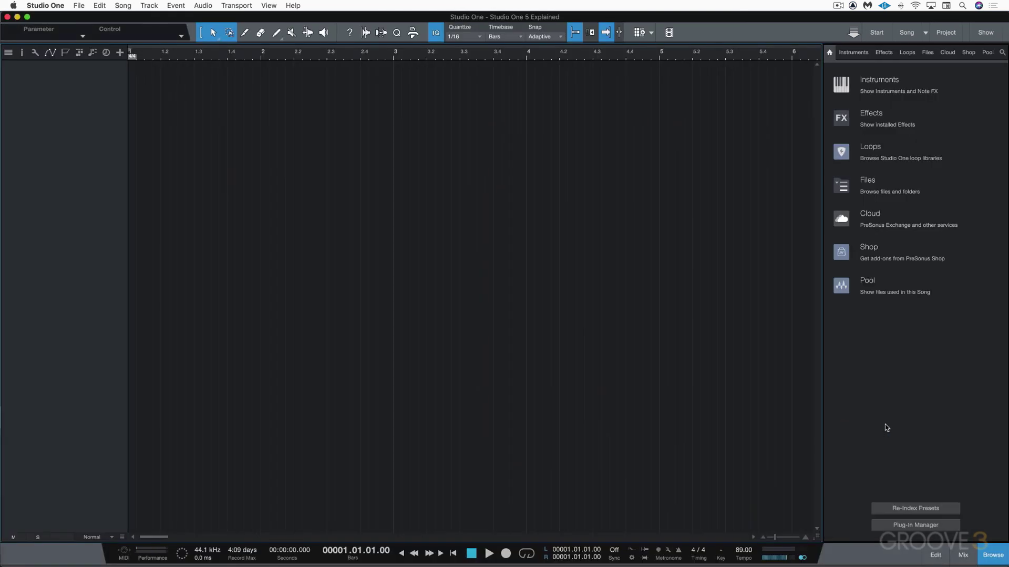